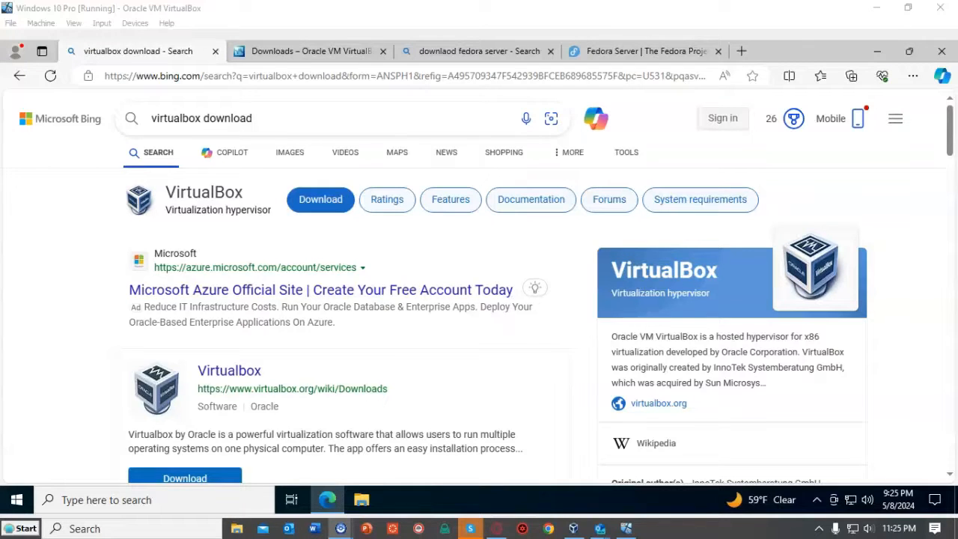
- Scroll the Bing 'download fedora server' results, then switch to the VirtualBox Downloads tab
{"action": "scroll", "coordinate": [480, 285], "scroll_direction": "down", "scroll_amount": 2}
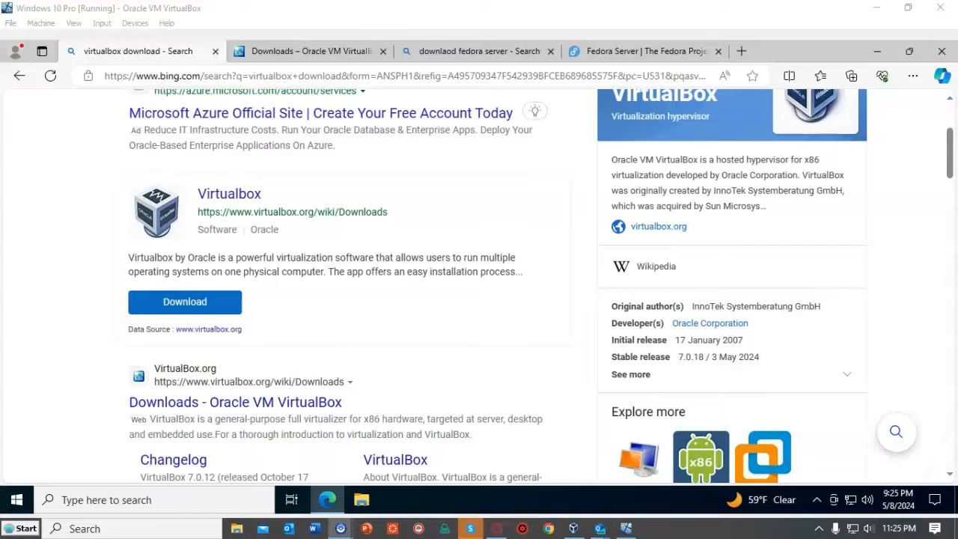
{"action": "left_click", "coordinate": [311, 51]}
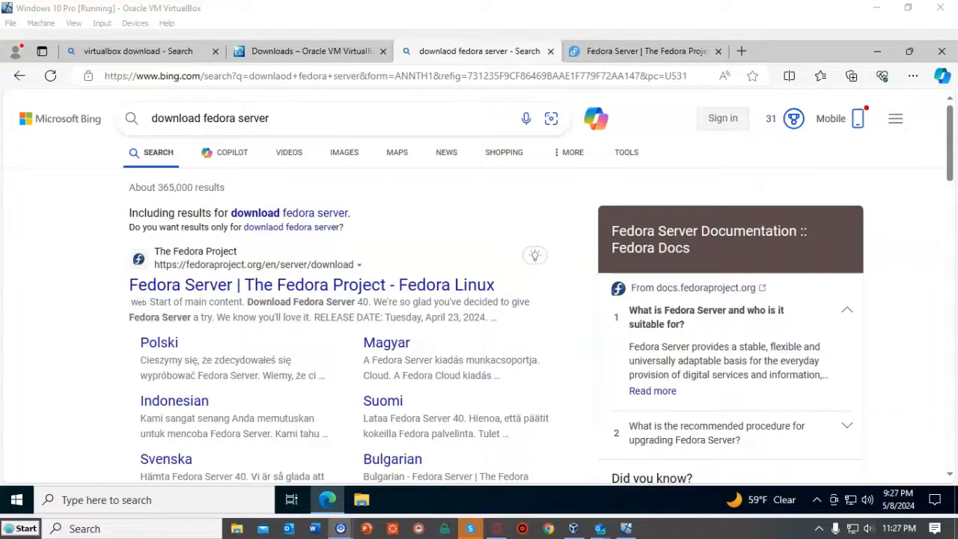
- Download the Fedora-Server-dvd-x86_64-40-1.14.iso (2.4 GB) x86_64 DVD image from the Fedora Server page
{"action": "left_click", "coordinate": [646, 52]}
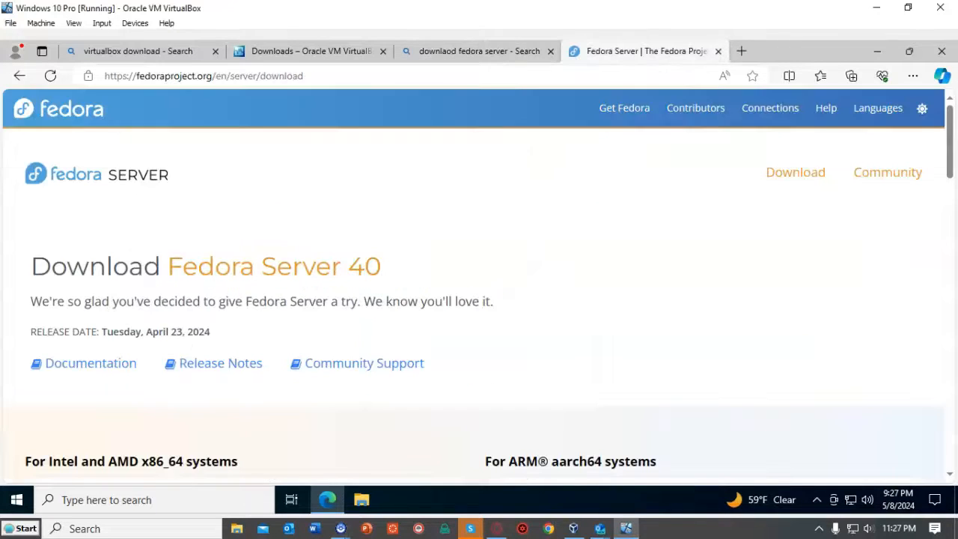
{"action": "scroll", "coordinate": [479, 299], "scroll_direction": "down", "scroll_amount": 3}
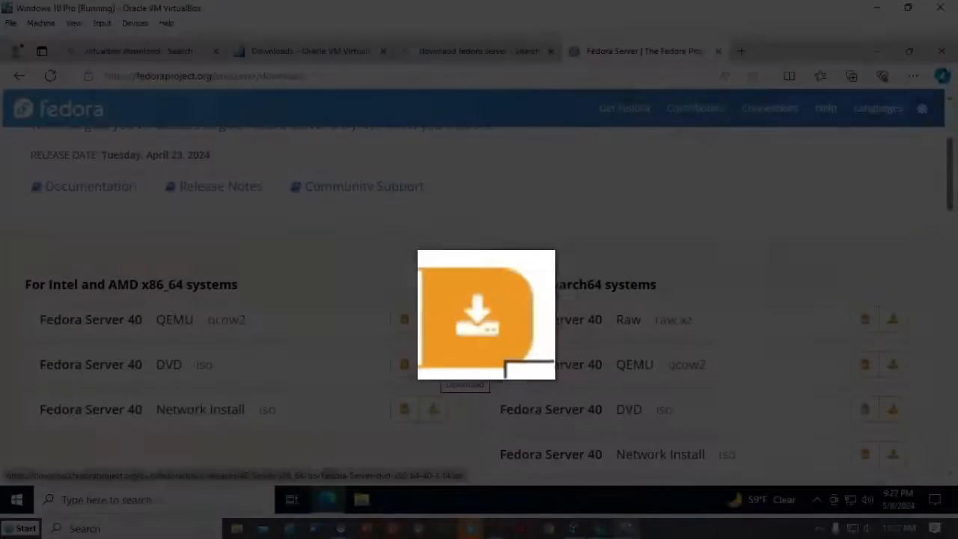
{"action": "left_click", "coordinate": [434, 365]}
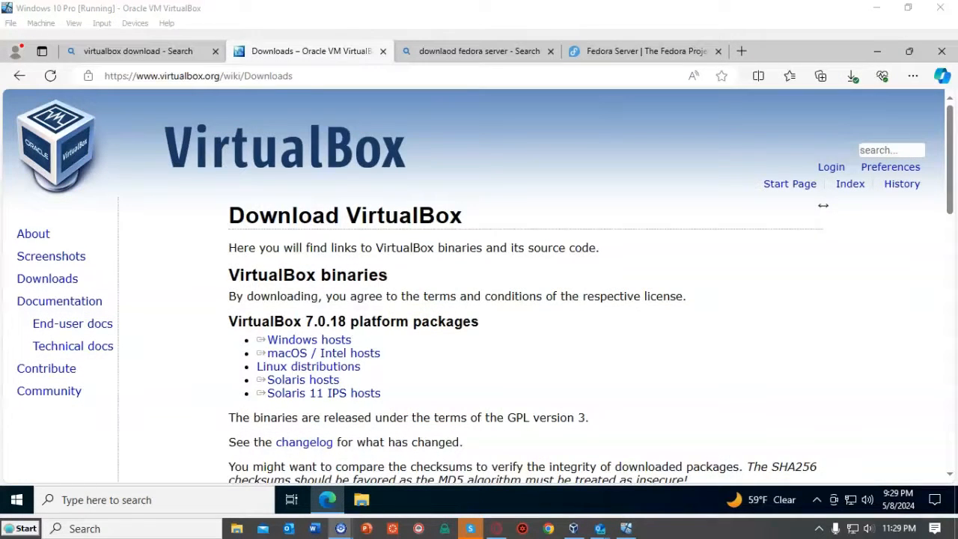
- Launch the VirtualBox-7.0.18-162988-Win installer from the Downloads folder in File Explorer
{"action": "left_click", "coordinate": [361, 500]}
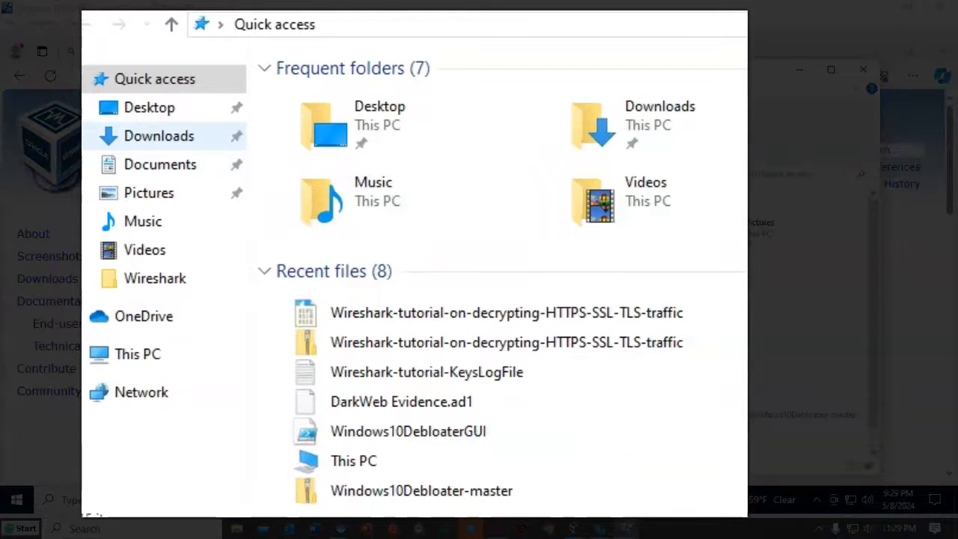
{"action": "left_click", "coordinate": [159, 135]}
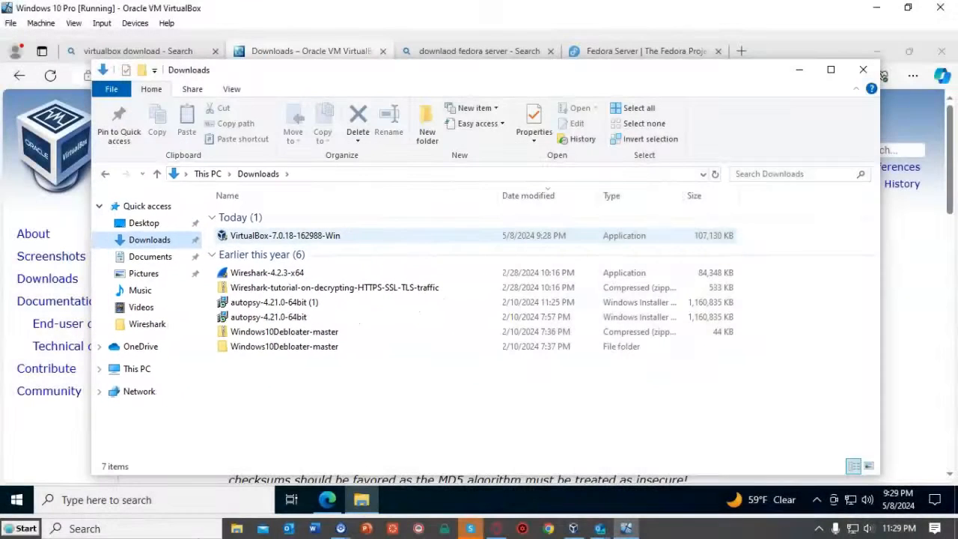
{"action": "left_click", "coordinate": [285, 236]}
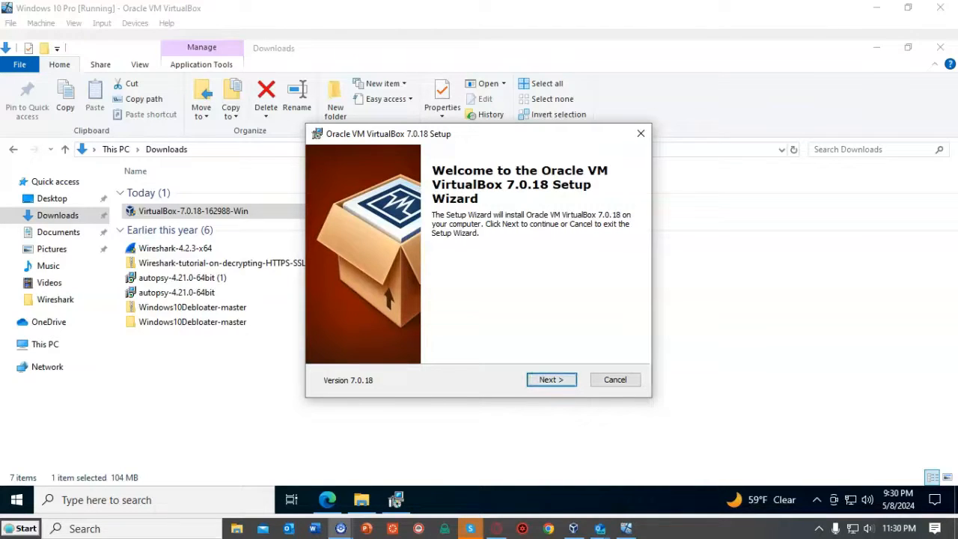
- Install VirtualBox 7.0.18 with default features, accepting the network reset and missing Python warnings
{"action": "key", "text": "Return"}
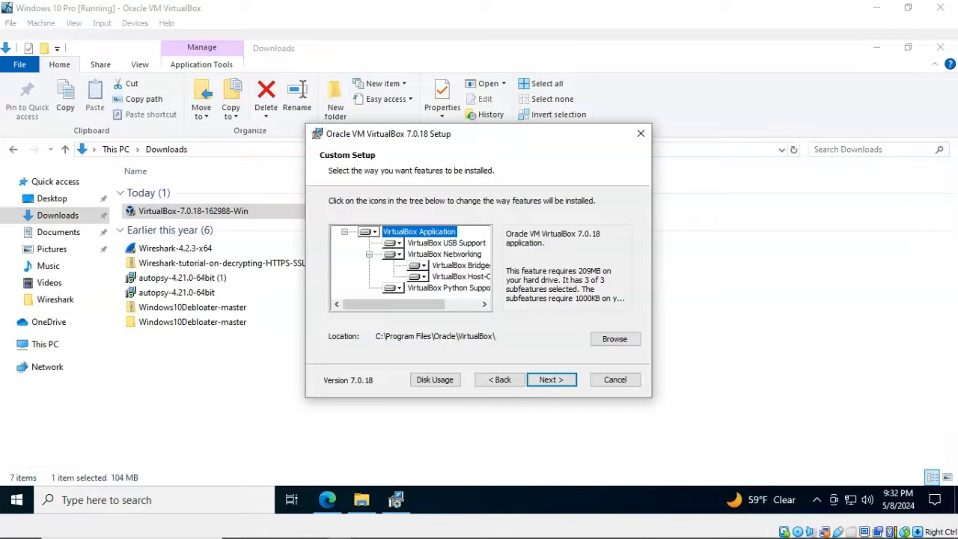
{"action": "key", "text": "Return"}
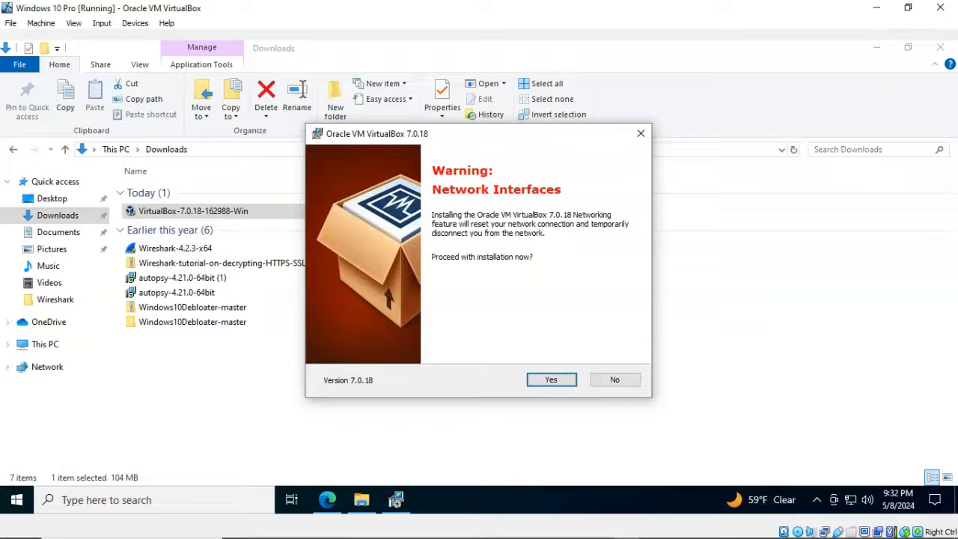
{"action": "key", "text": "Return"}
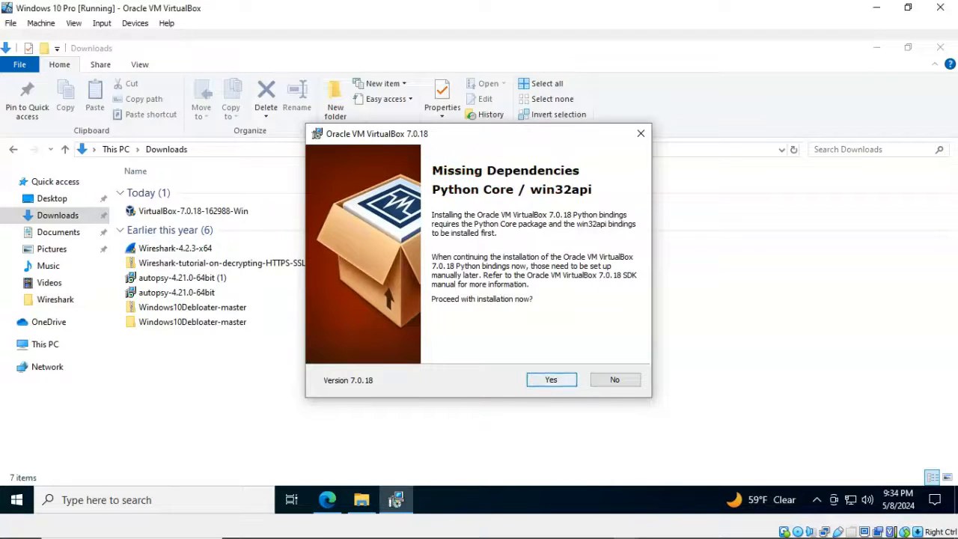
{"action": "key", "text": "Return"}
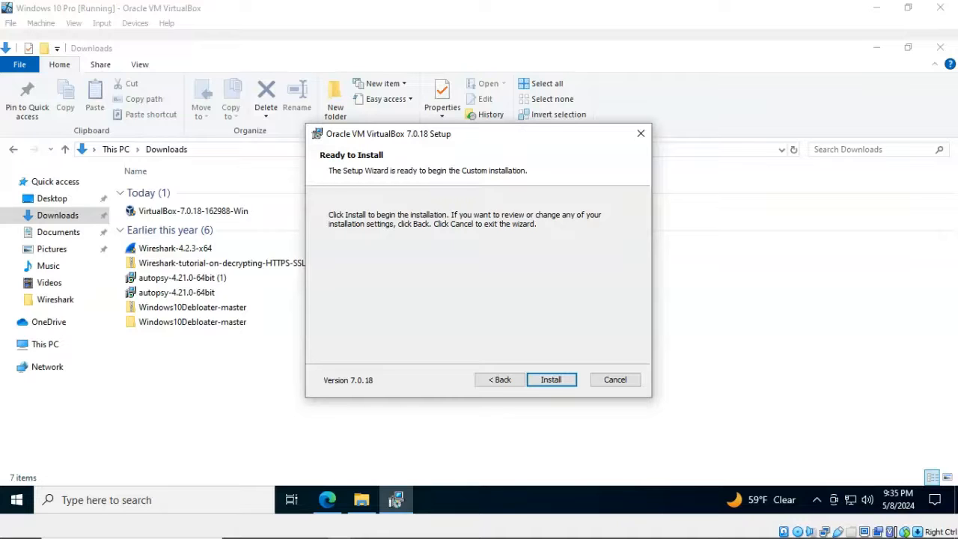
{"action": "key", "text": "Return"}
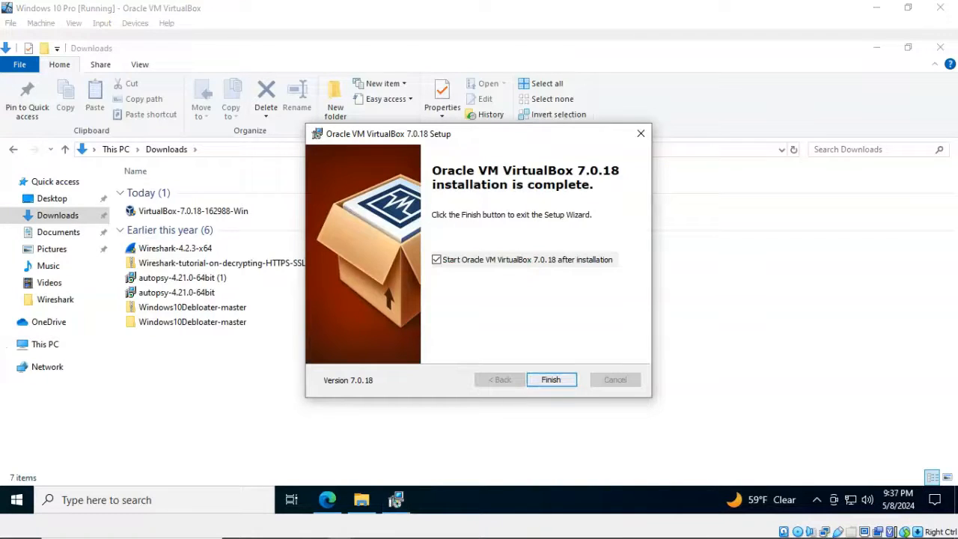
{"action": "key", "text": "Return"}
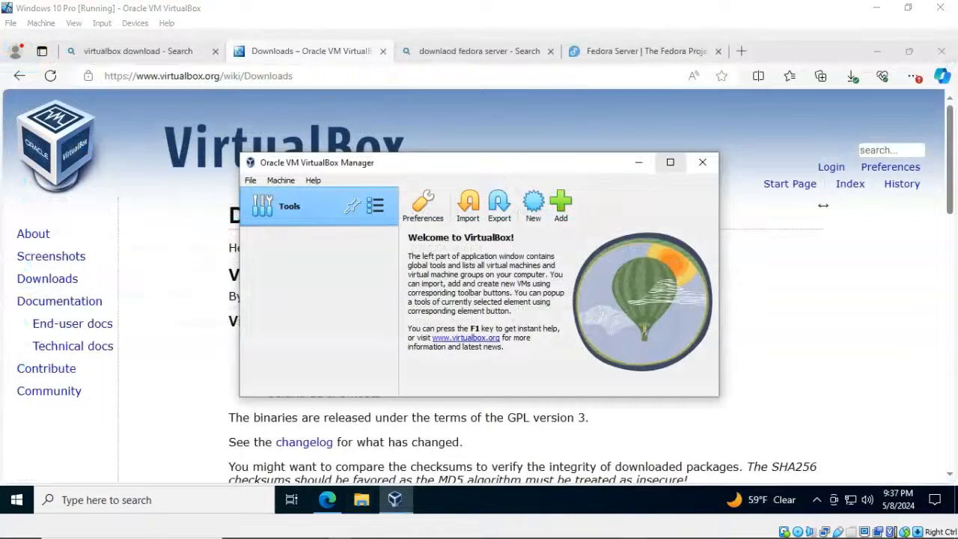
- Download the VirtualBox 7.0.18 Extension Pack for all supported platforms and open it
{"action": "left_click", "coordinate": [670, 162]}
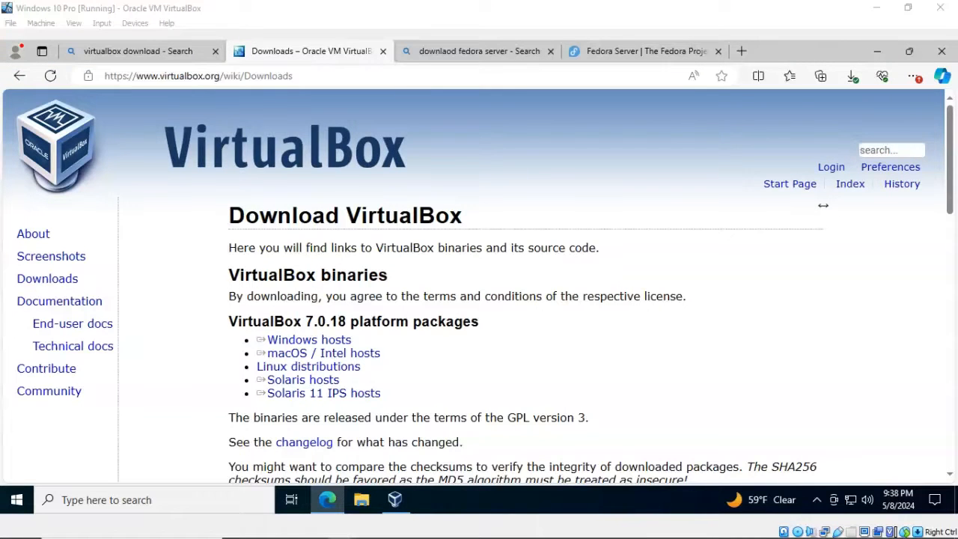
{"action": "scroll", "coordinate": [823, 205], "scroll_direction": "down", "scroll_amount": 5}
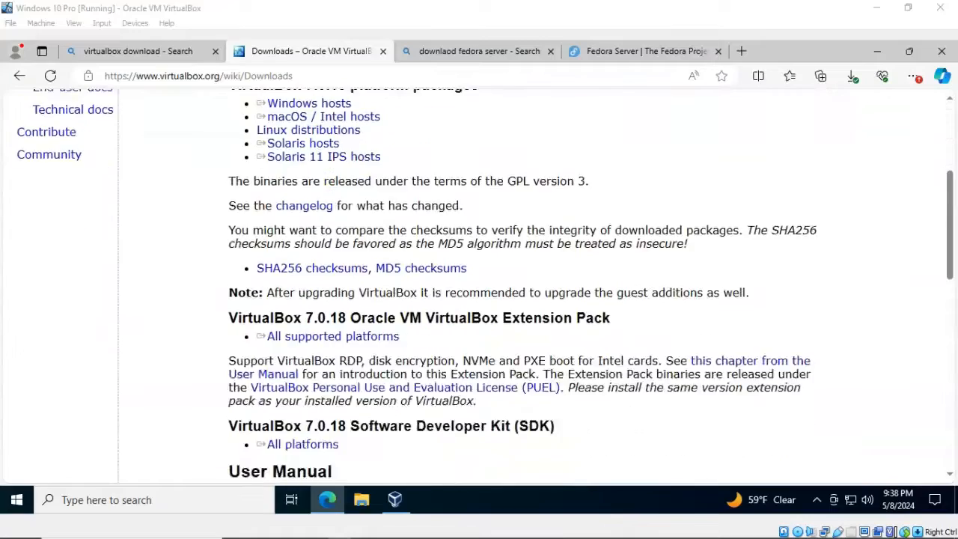
{"action": "double_click", "coordinate": [266, 200]}
{"action": "left_click", "coordinate": [299, 218]}
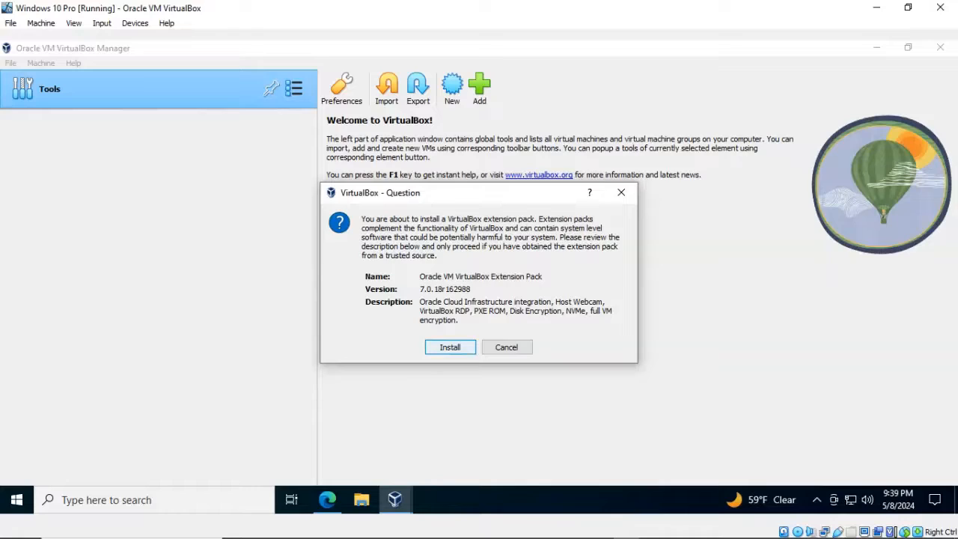
- Confirm the Extension Pack install and accept its Personal Use and Evaluation License
{"action": "key", "text": "Return"}
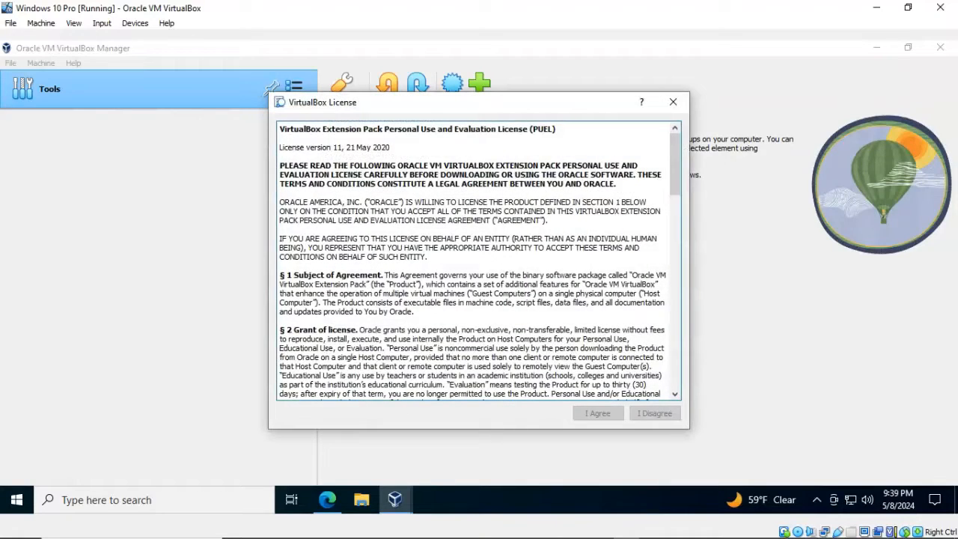
{"action": "left_click_drag", "start_coordinate": [675, 164], "coordinate": [675, 357]}
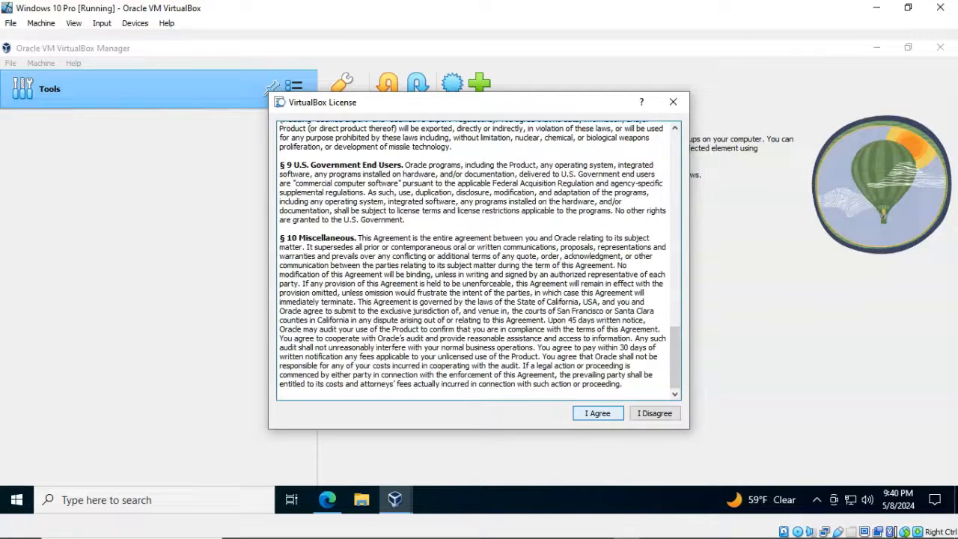
{"action": "left_click", "coordinate": [599, 413]}
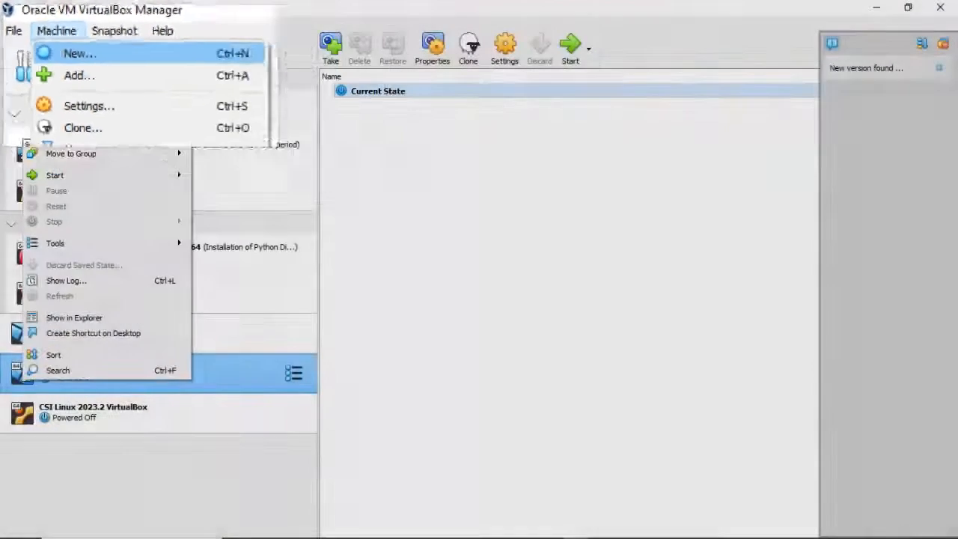
- Start a new virtual machine and name it 'Fedora Server'
{"action": "left_click", "coordinate": [245, 157]}
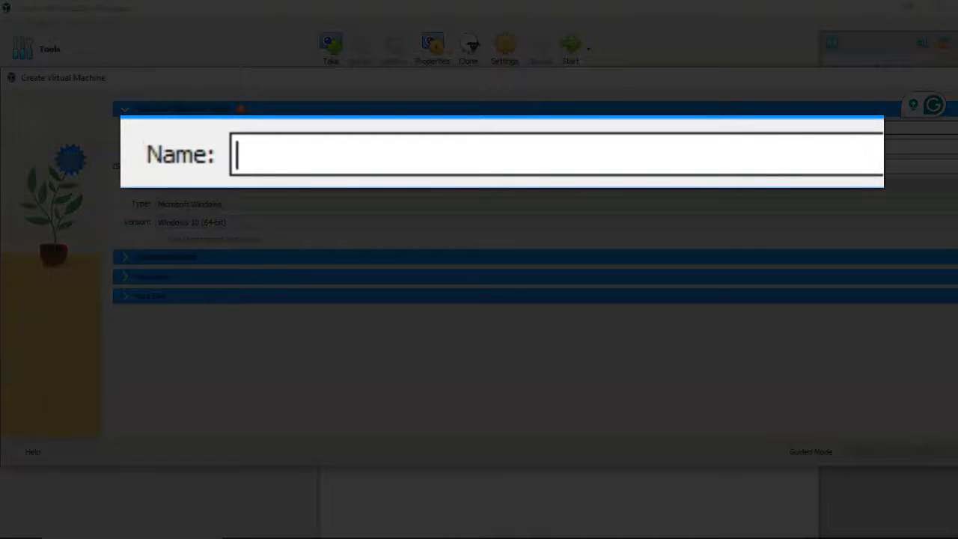
{"action": "type", "text": "Fedora Server"}
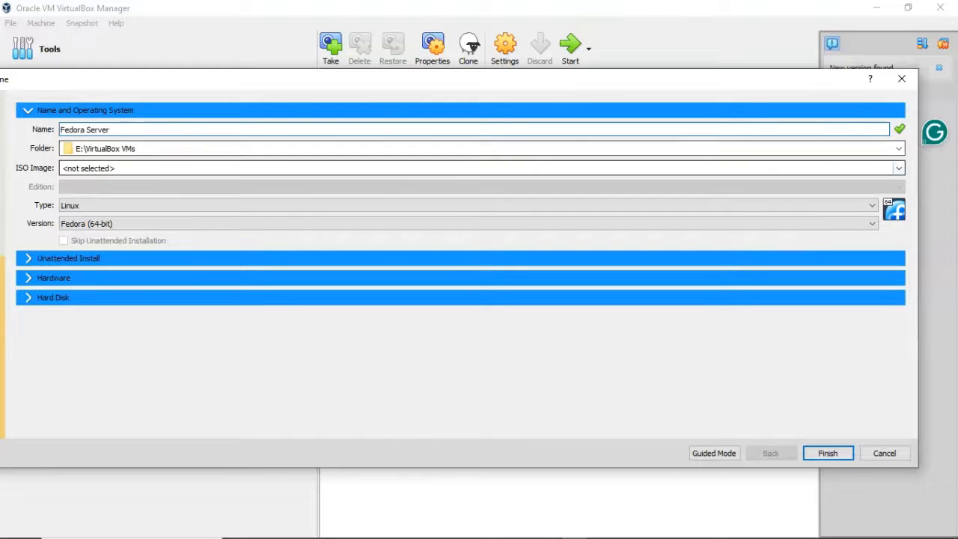
- Attach the Fedora-Server-dvd-x86_64-40-1.14.iso image and expand the Unattended Install settings
{"action": "left_click", "coordinate": [899, 167]}
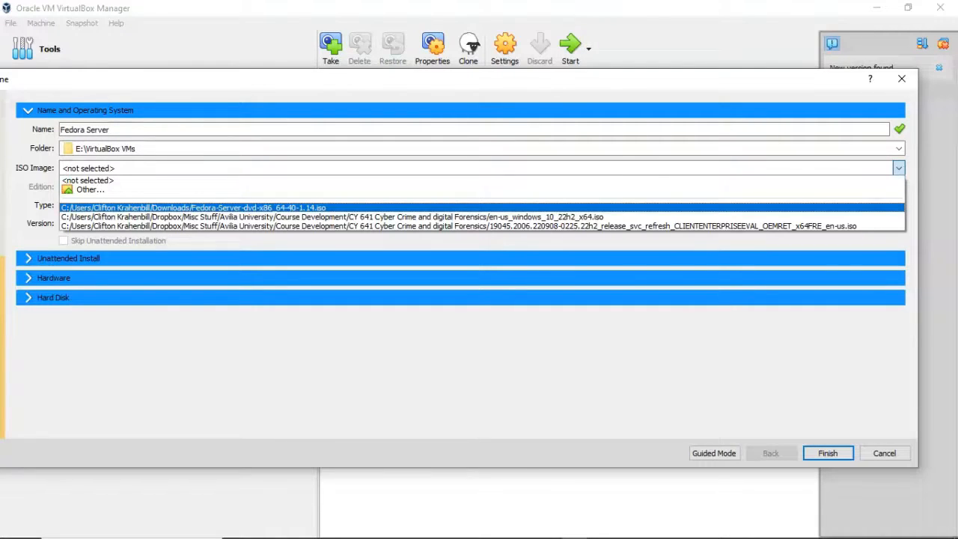
{"action": "left_click", "coordinate": [212, 207]}
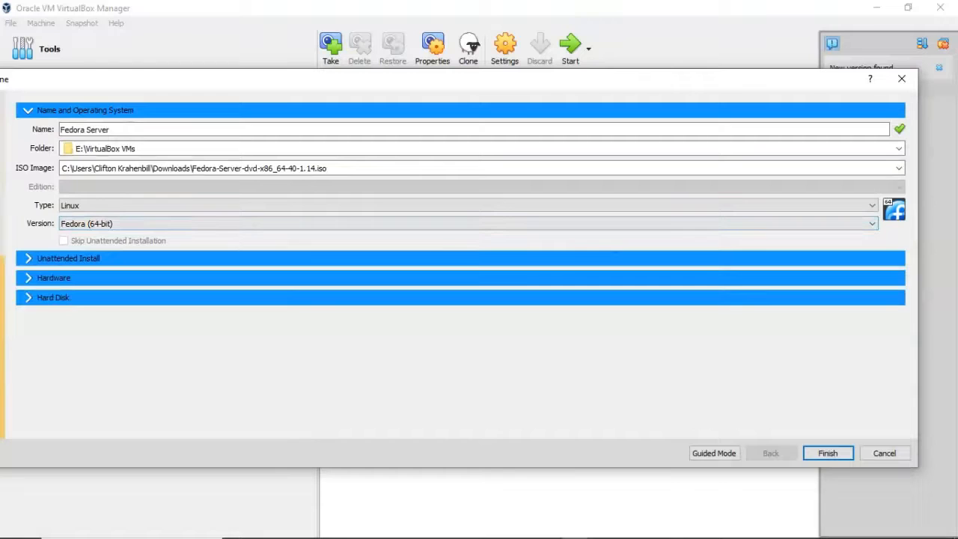
{"action": "left_click", "coordinate": [69, 259]}
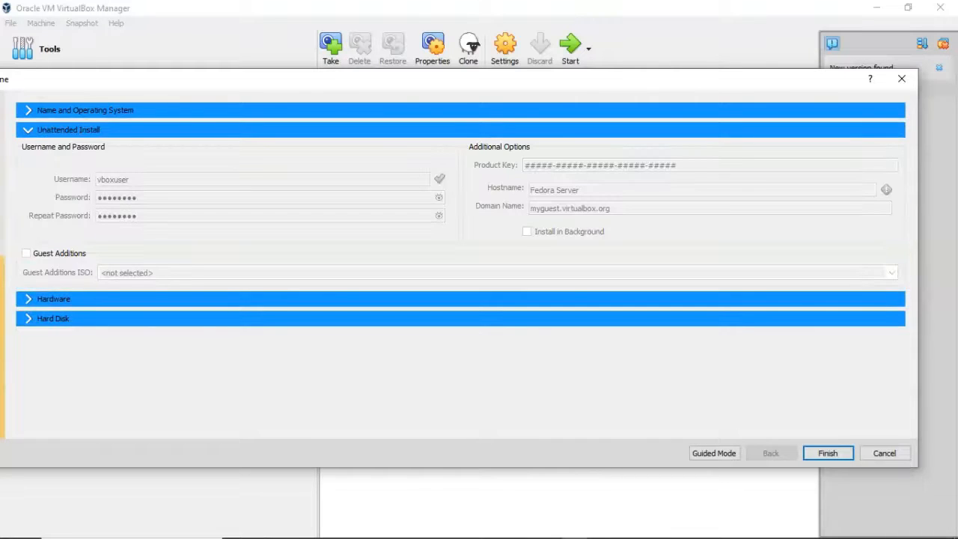
- Set the Fedora Server VM's base memory to 4105 MB and its processors to 2
{"action": "left_click", "coordinate": [29, 110]}
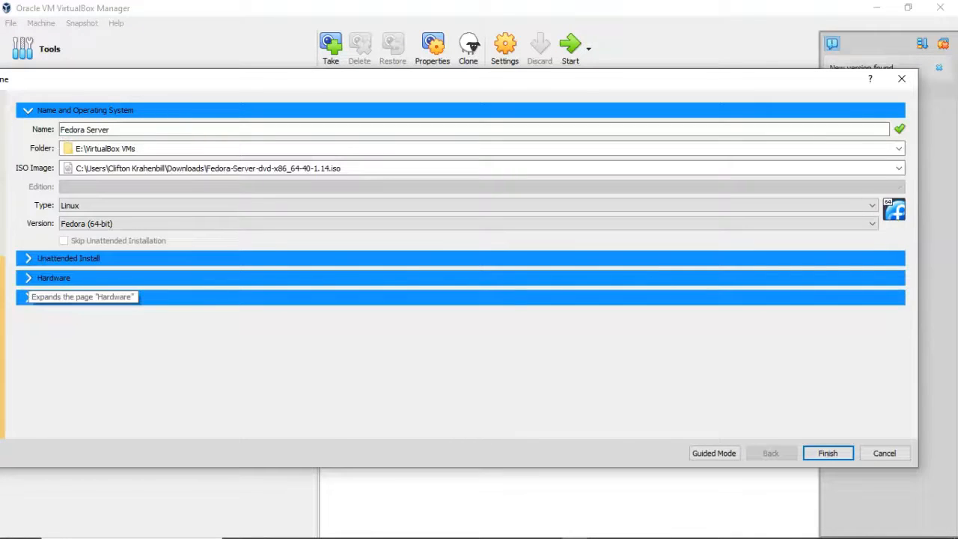
{"action": "left_click", "coordinate": [28, 278]}
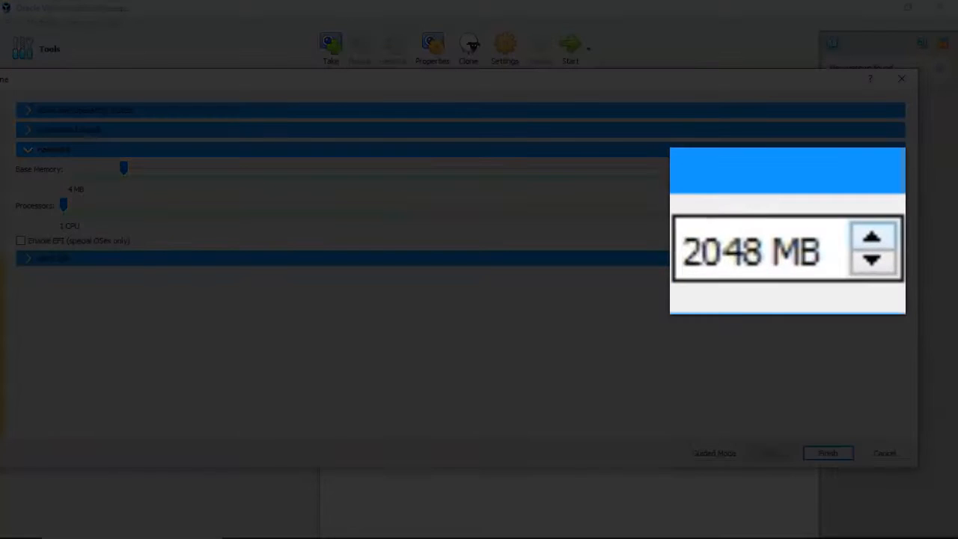
{"action": "left_click", "coordinate": [899, 167]}
{"action": "left_click", "coordinate": [872, 237]}
{"action": "left_click", "coordinate": [872, 237]}
{"action": "left_click", "coordinate": [872, 237]}
{"action": "left_click", "coordinate": [872, 237]}
{"action": "left_click", "coordinate": [872, 237]}
{"action": "left_click", "coordinate": [872, 237]}
{"action": "left_click", "coordinate": [873, 236]}
{"action": "left_click", "coordinate": [872, 237]}
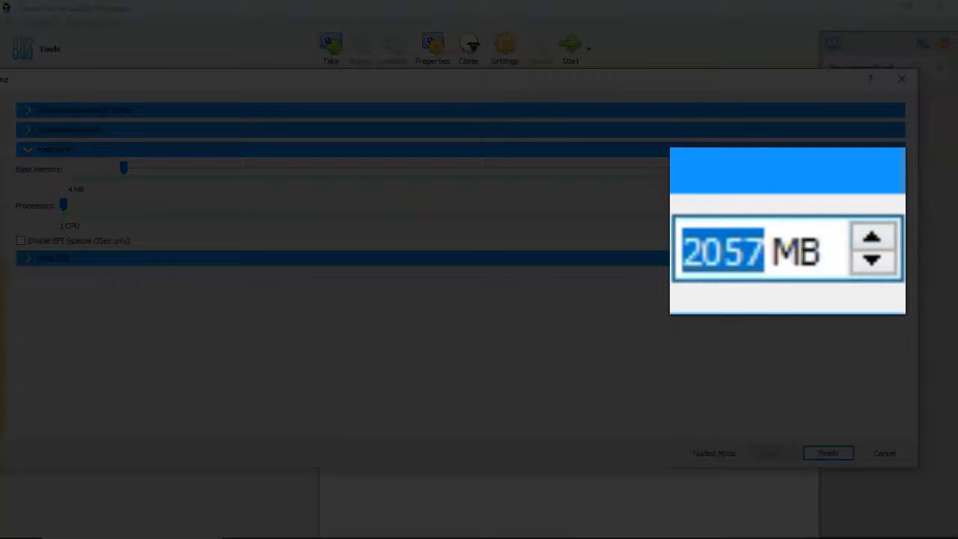
{"action": "left_click", "coordinate": [449, 169]}
{"action": "left_click", "coordinate": [450, 169]}
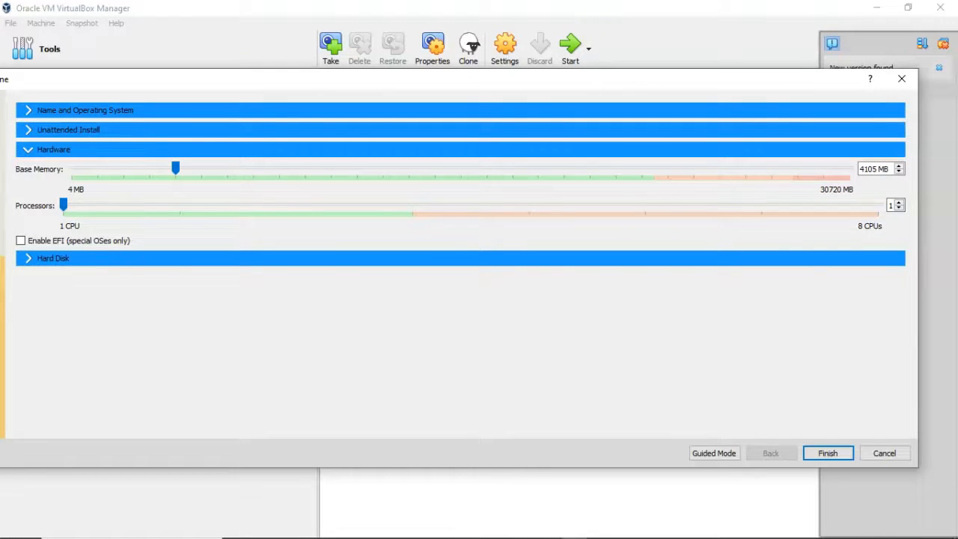
{"action": "key", "text": "Up"}
- Set the virtual hard disk size to 50 GB and finish creating the Fedora Server VM
{"action": "left_click", "coordinate": [53, 259]}
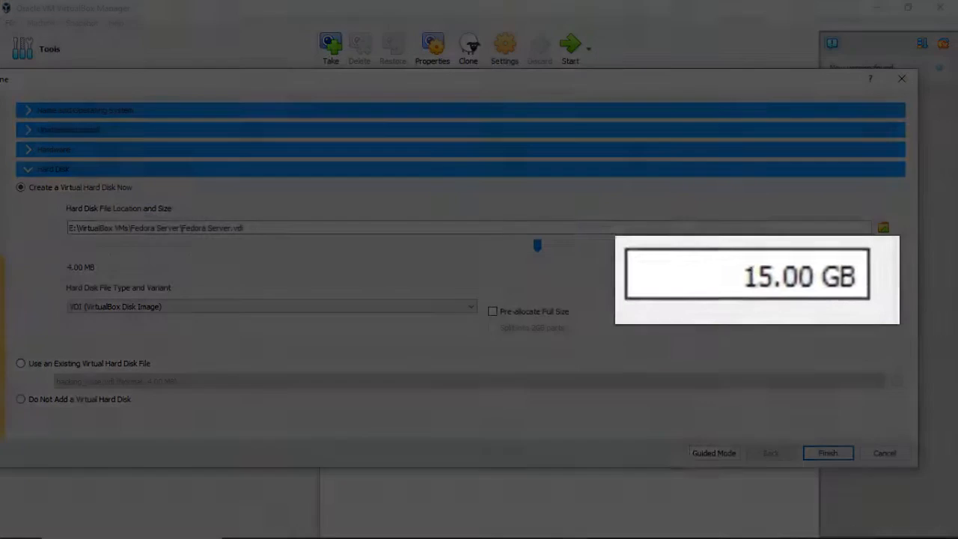
{"action": "left_click_drag", "start_coordinate": [744, 278], "coordinate": [777, 278]}
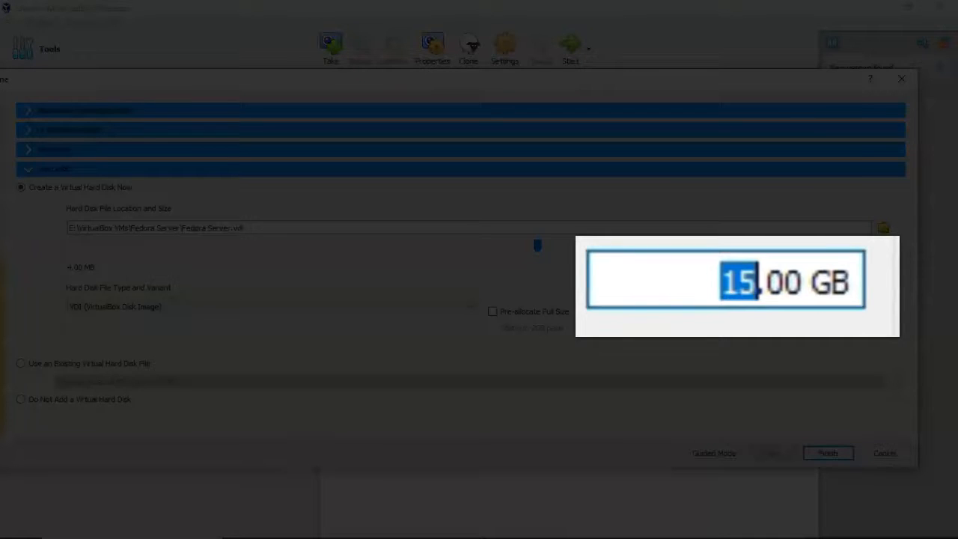
{"action": "type", "text": "50"}
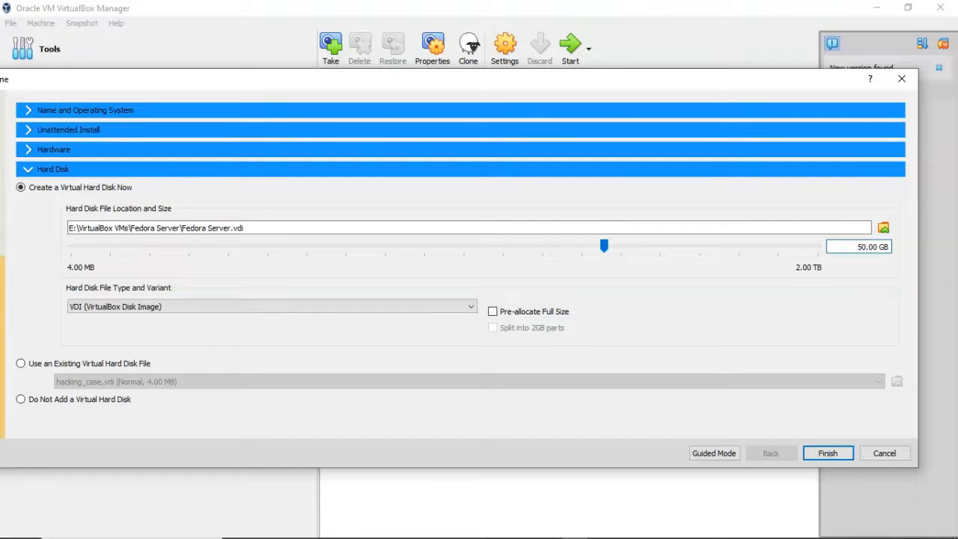
{"action": "key", "text": "Return"}
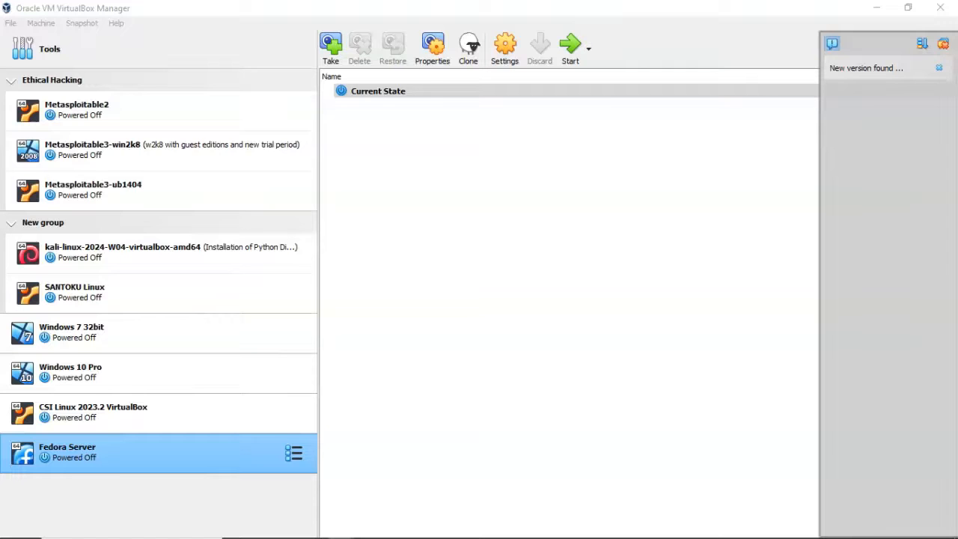
- Start the Fedora Server VM and boot the Install Fedora 40 GRUB entry
{"action": "left_click", "coordinate": [571, 48]}
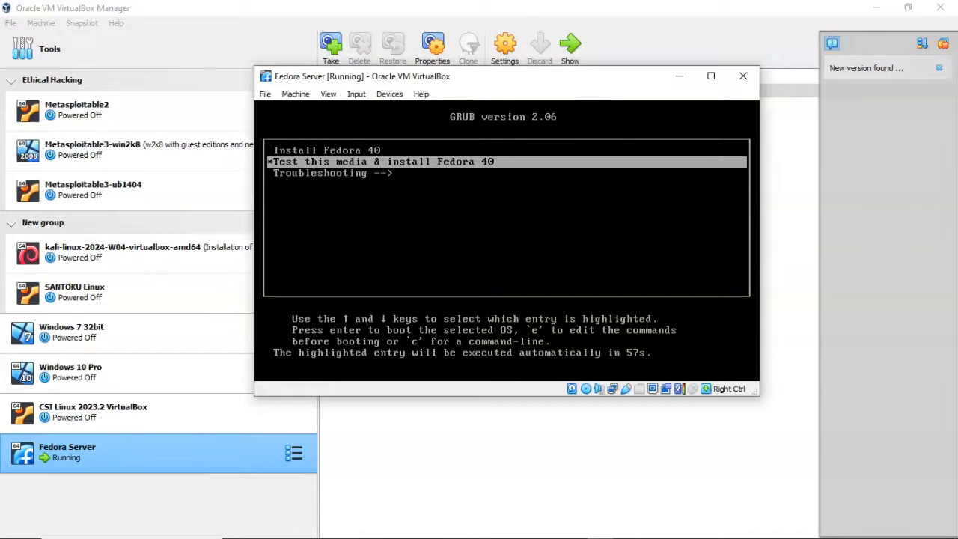
{"action": "key", "text": "Up"}
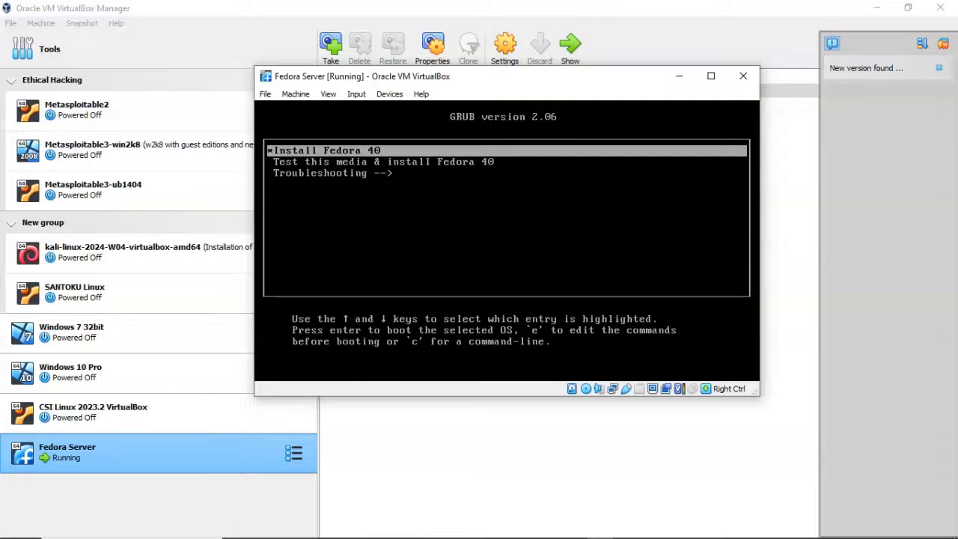
{"action": "key", "text": "Return"}
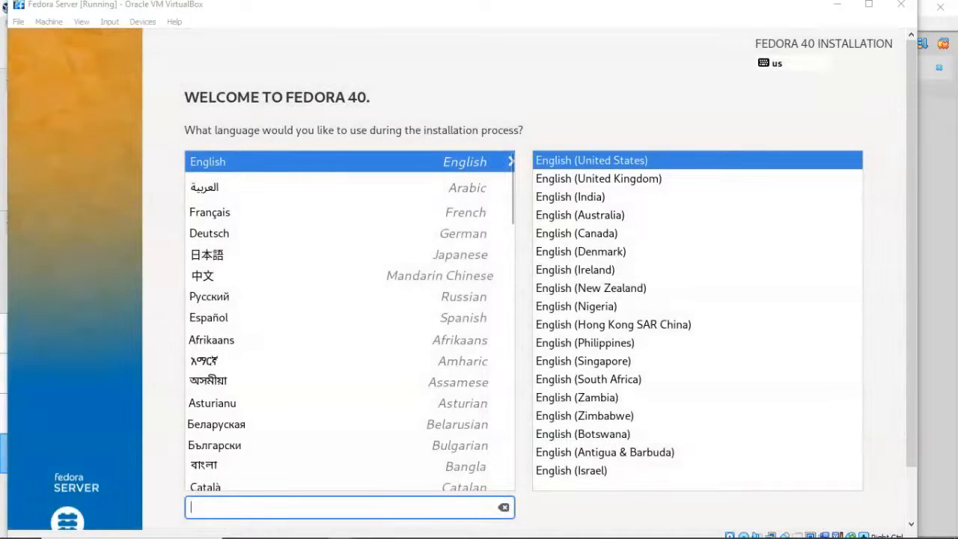
- Keep English (United States) and confirm the 50 GiB VBOX disk as installation destination
{"action": "left_click_drag", "start_coordinate": [911, 255], "coordinate": [911, 311]}
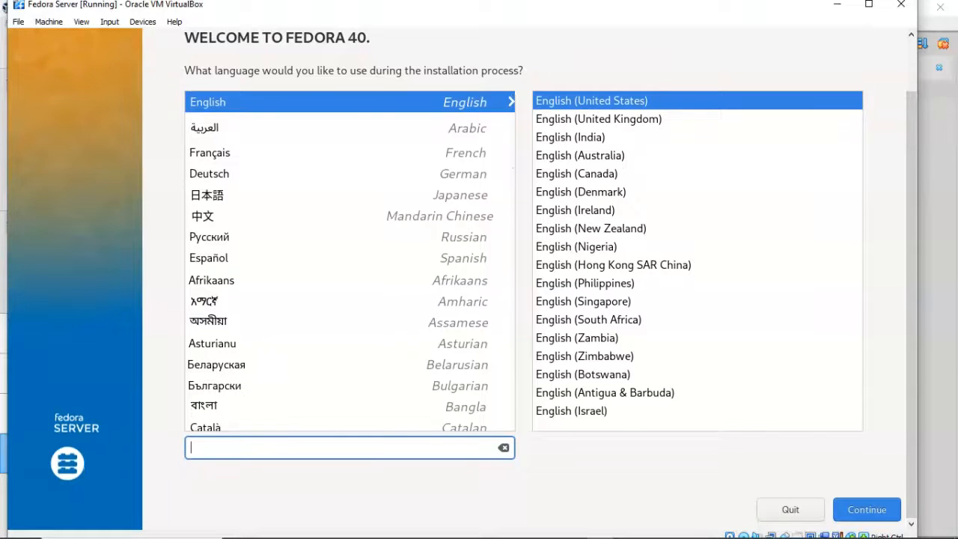
{"action": "left_click", "coordinate": [868, 509]}
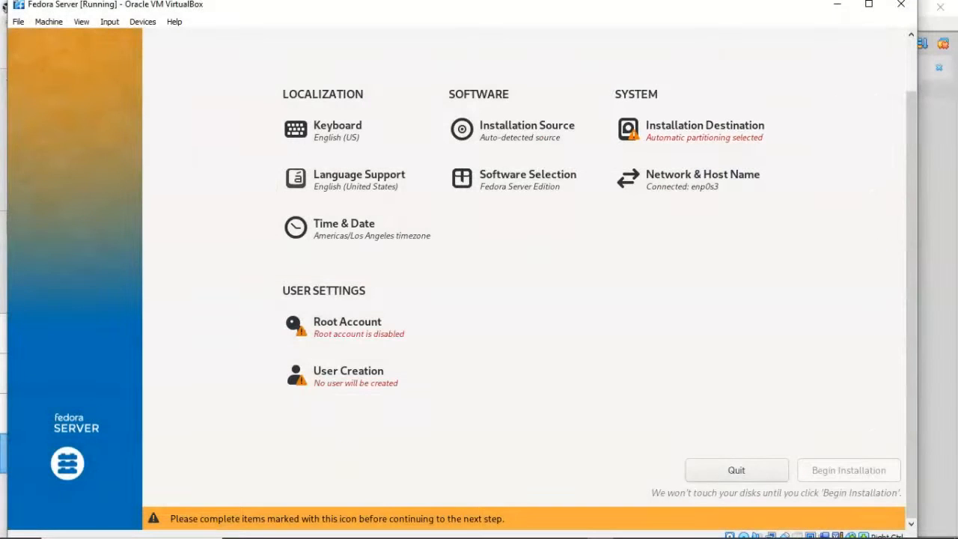
{"action": "left_click", "coordinate": [637, 131]}
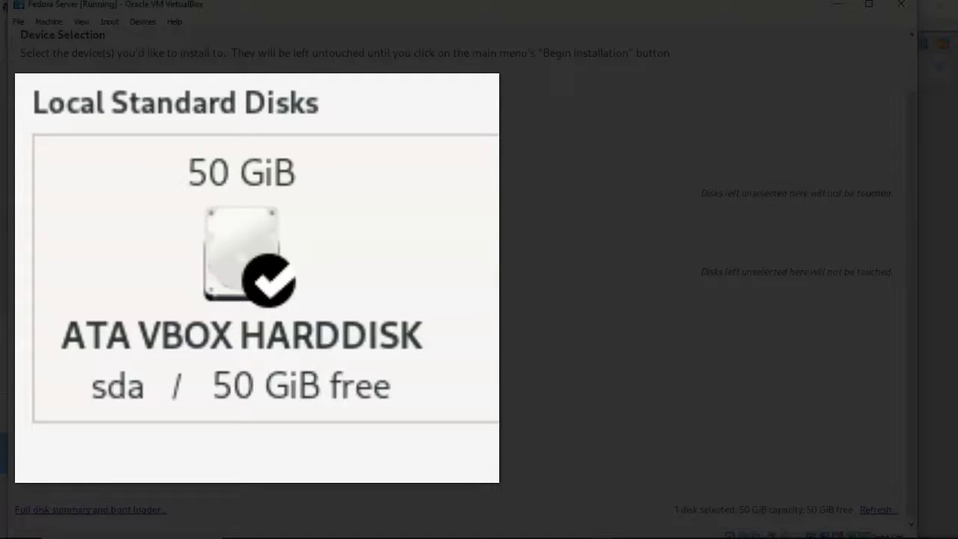
{"action": "left_click", "coordinate": [86, 137]}
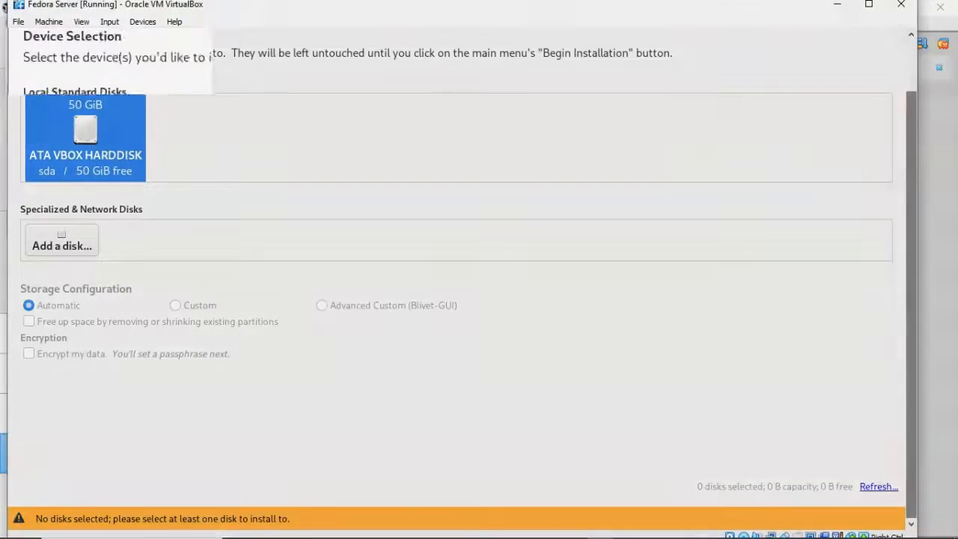
{"action": "left_click_drag", "start_coordinate": [911, 300], "coordinate": [911, 243]}
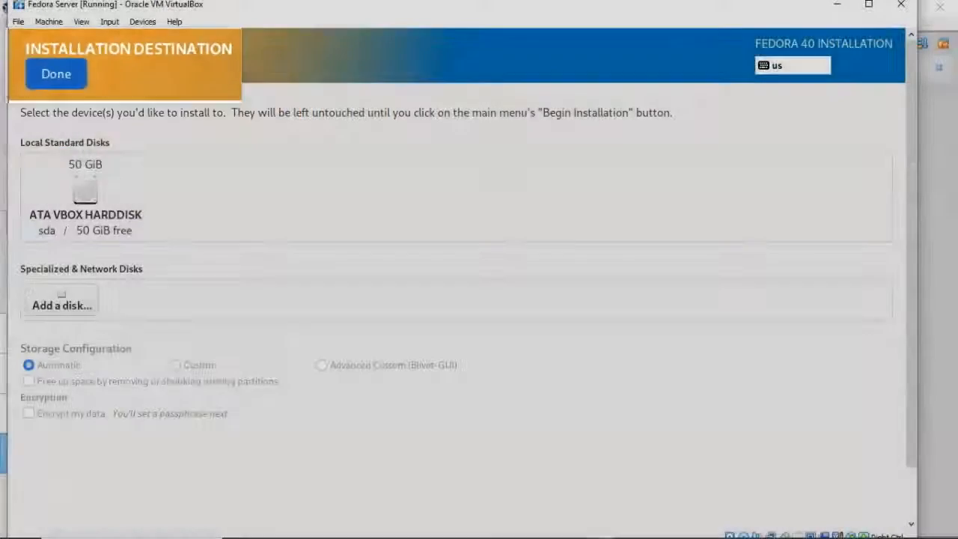
{"action": "left_click", "coordinate": [56, 72]}
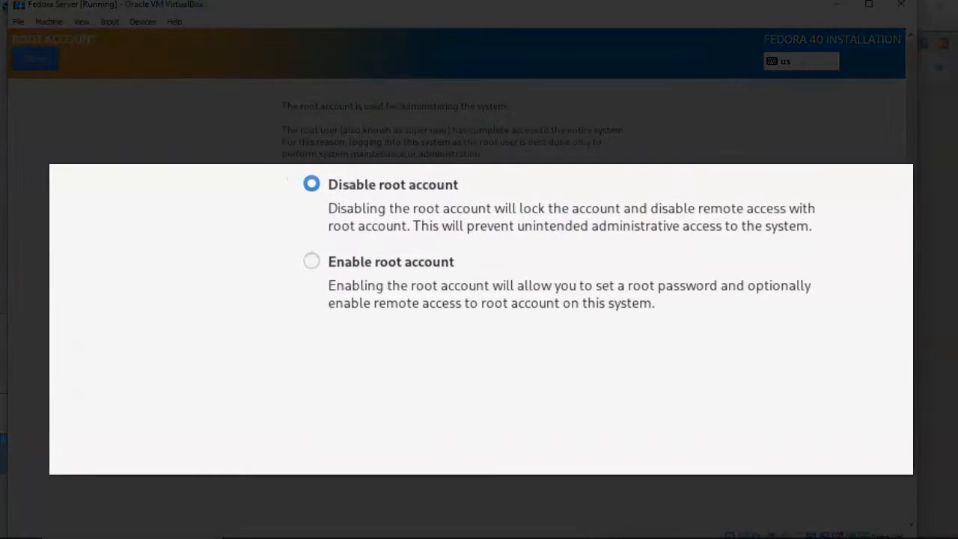
- Enable the root account with a confirmed password and allow root SSH login with password
{"action": "left_click", "coordinate": [287, 231]}
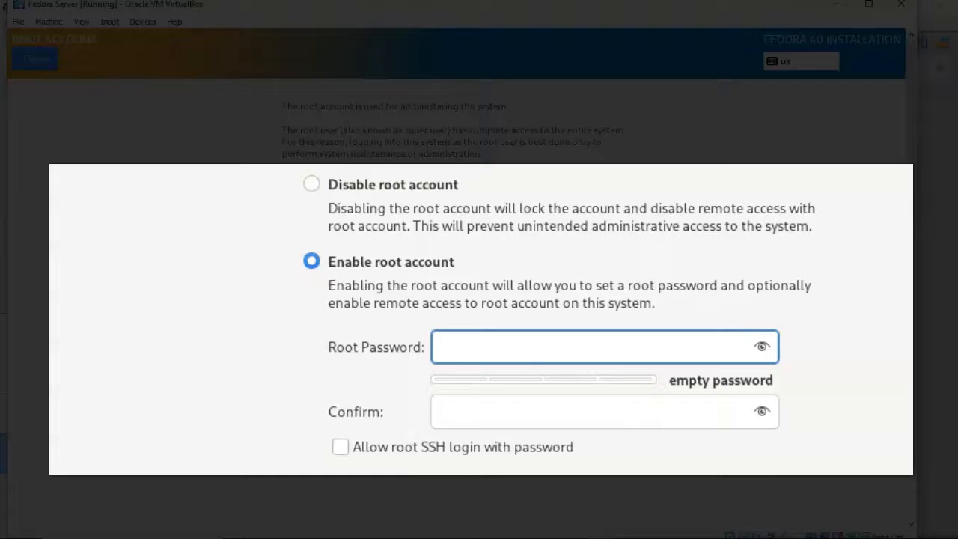
{"action": "type", "text": "********"}
{"action": "key", "text": "Tab"}
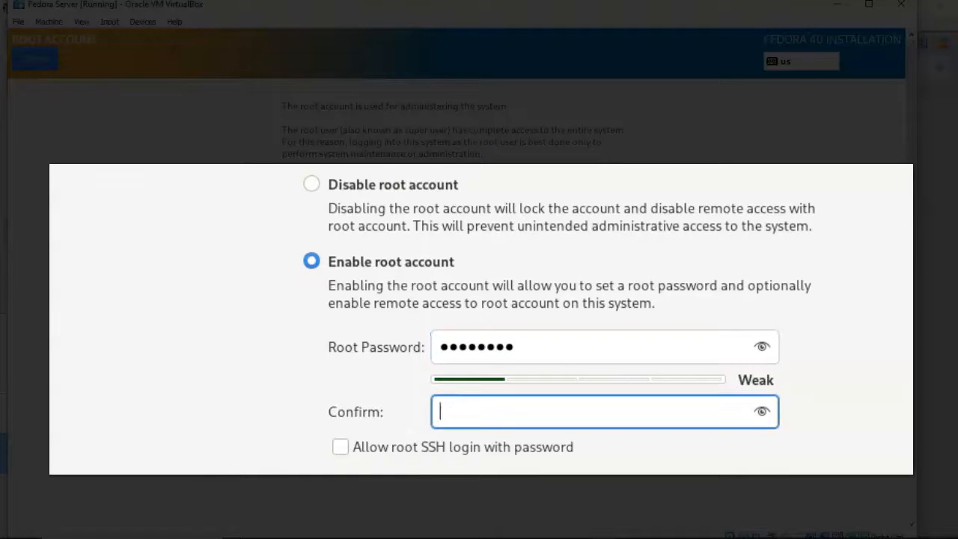
{"action": "type", "text": "********"}
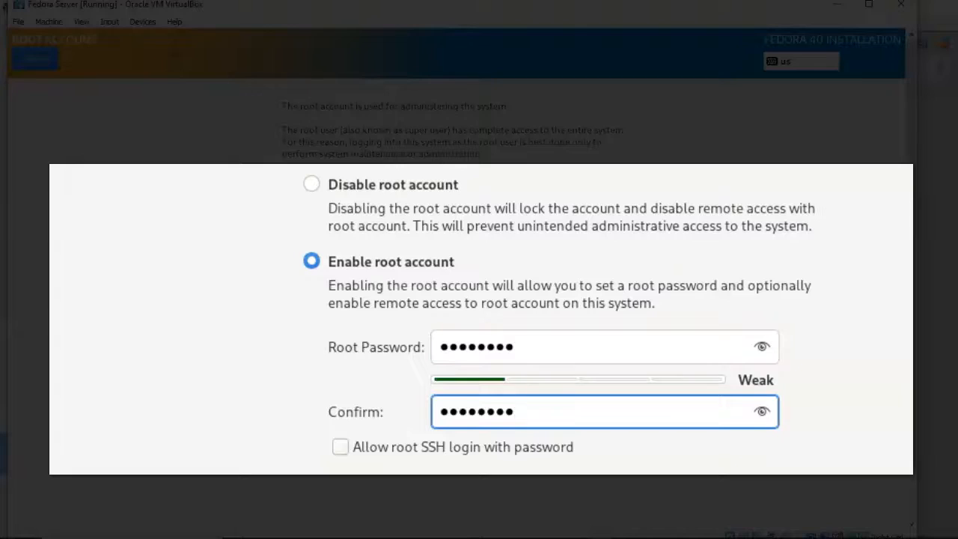
{"action": "key", "text": "Tab"}
{"action": "key", "text": "space"}
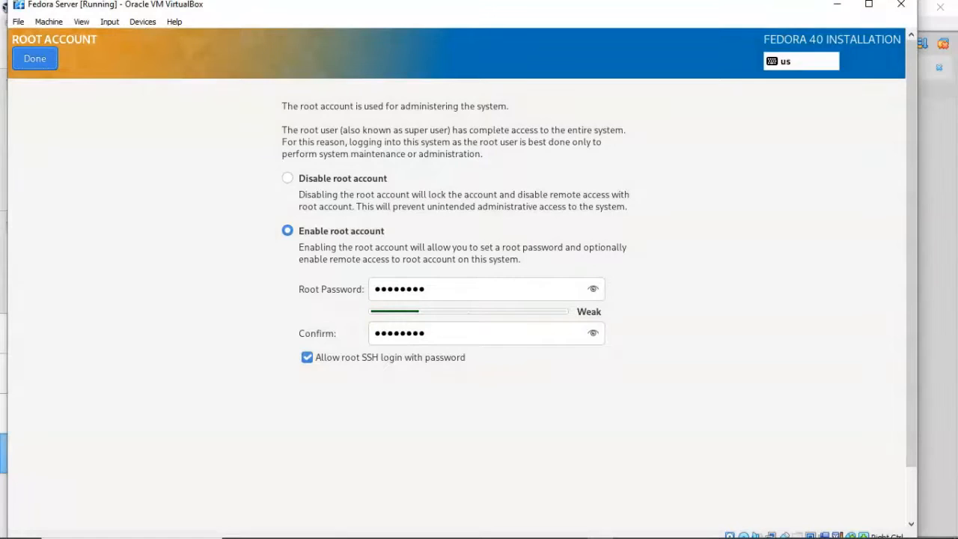
{"action": "left_click", "coordinate": [34, 59]}
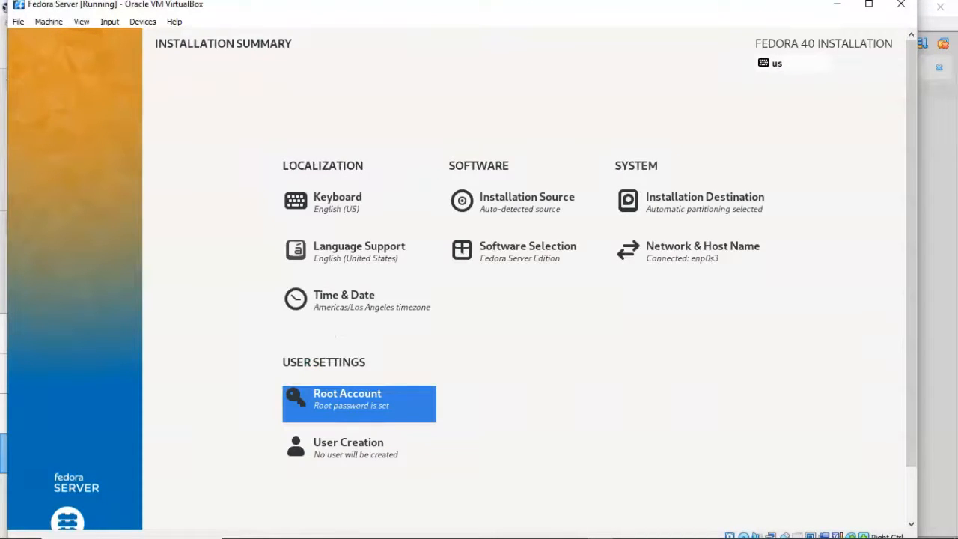
- Begin the Fedora 40 Server installation from the Installation Summary
{"action": "scroll", "coordinate": [464, 277], "scroll_direction": "down", "scroll_amount": 2}
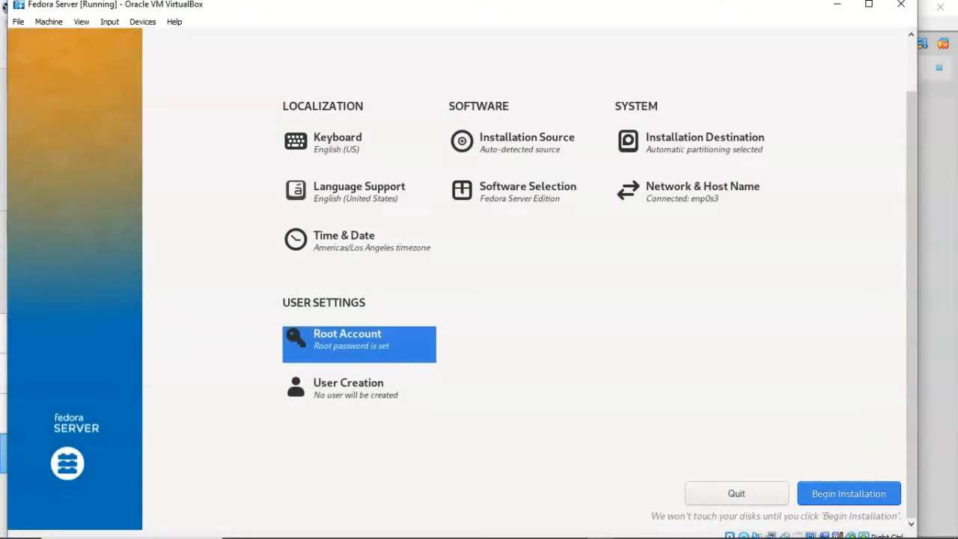
{"action": "left_click", "coordinate": [850, 494]}
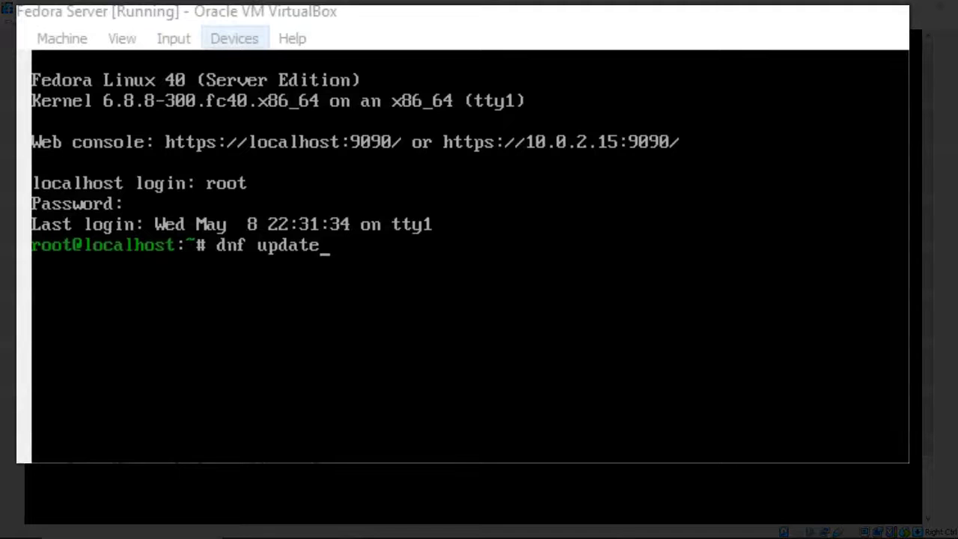
- Set the VM's network adapter to NAT Network 'NatNetwork' and save the settings
{"action": "left_click", "coordinate": [234, 38]}
{"action": "mouse_move", "coordinate": [271, 124]}
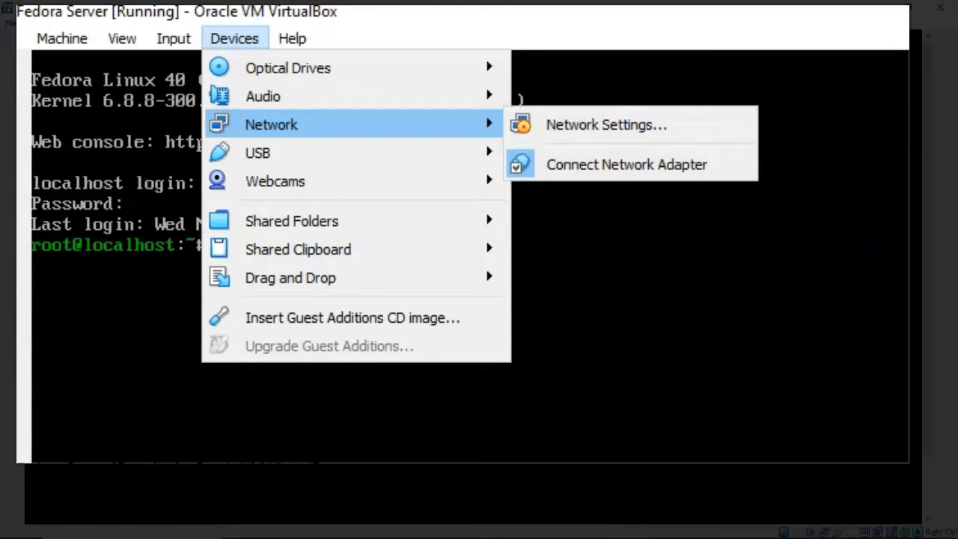
{"action": "left_click", "coordinate": [606, 124]}
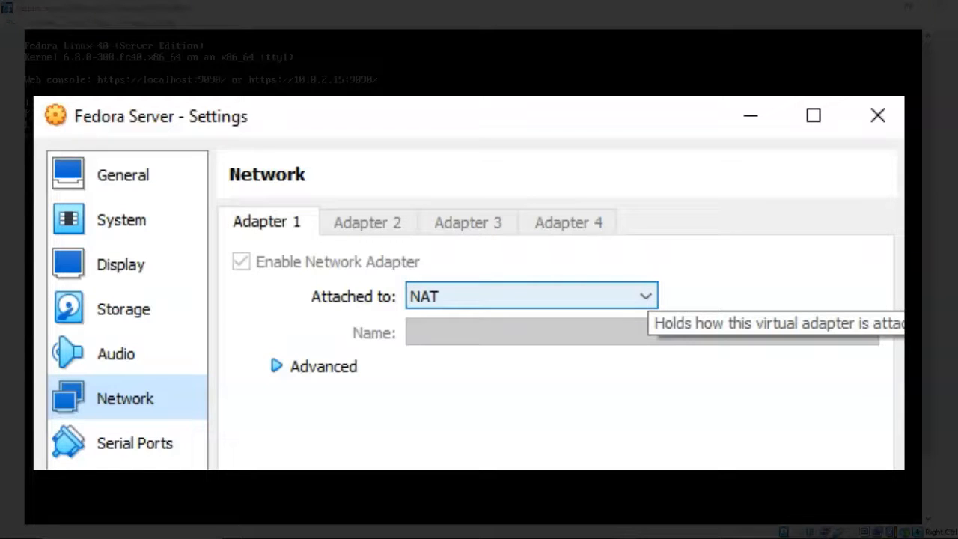
{"action": "left_click", "coordinate": [645, 298]}
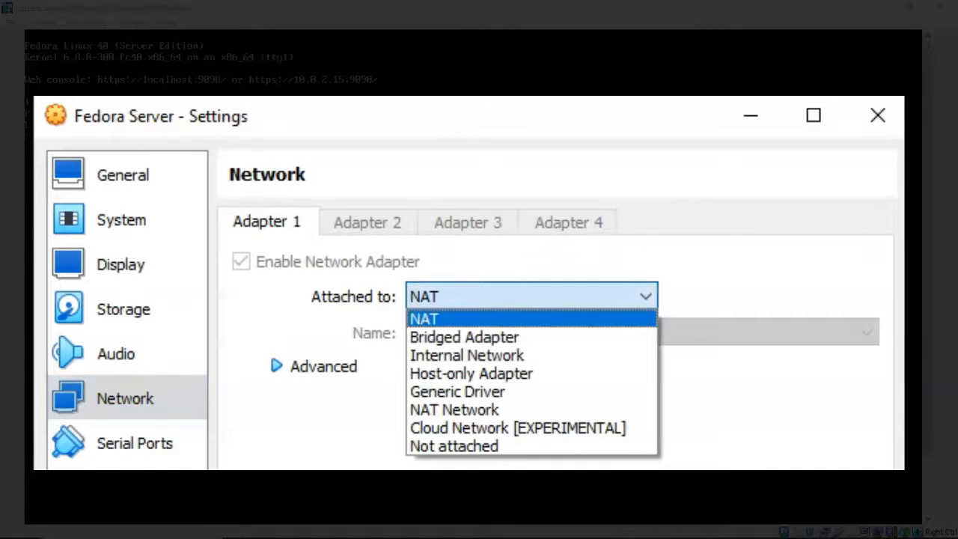
{"action": "left_click", "coordinate": [455, 410]}
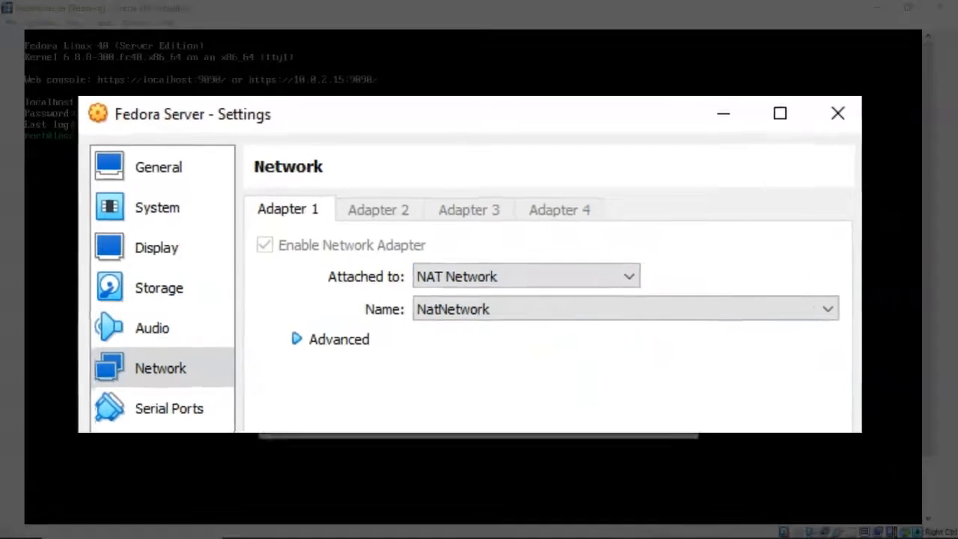
{"action": "key", "text": "Return"}
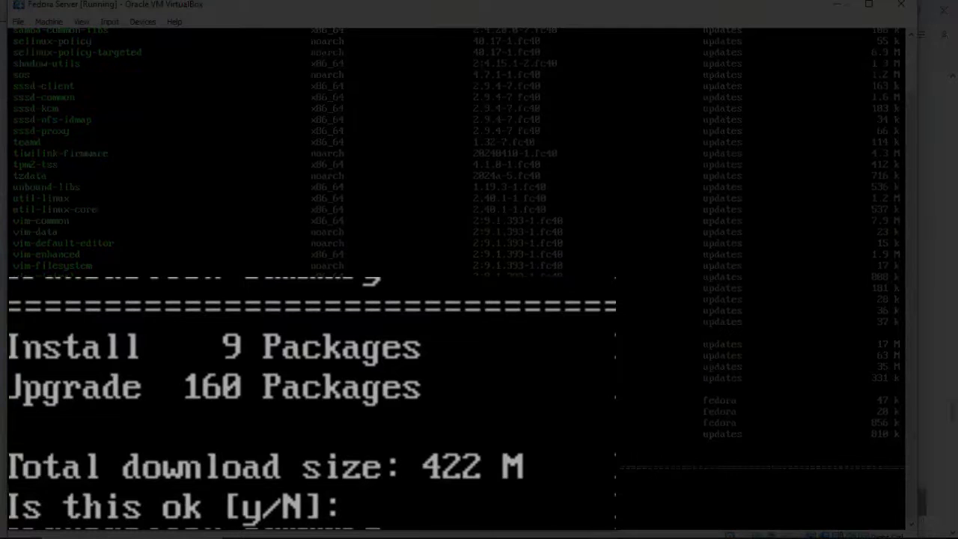
- Approve the dnf update with y, then reboot the server once it completes
{"action": "type", "text": "y"}
{"action": "key", "text": "Return"}
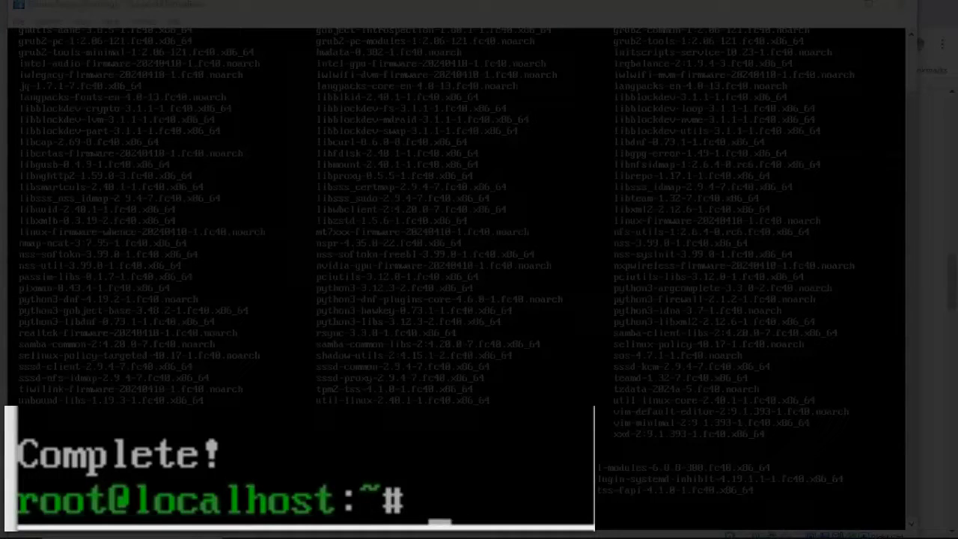
{"action": "type", "text": "reboot"}
{"action": "key", "text": "Return"}
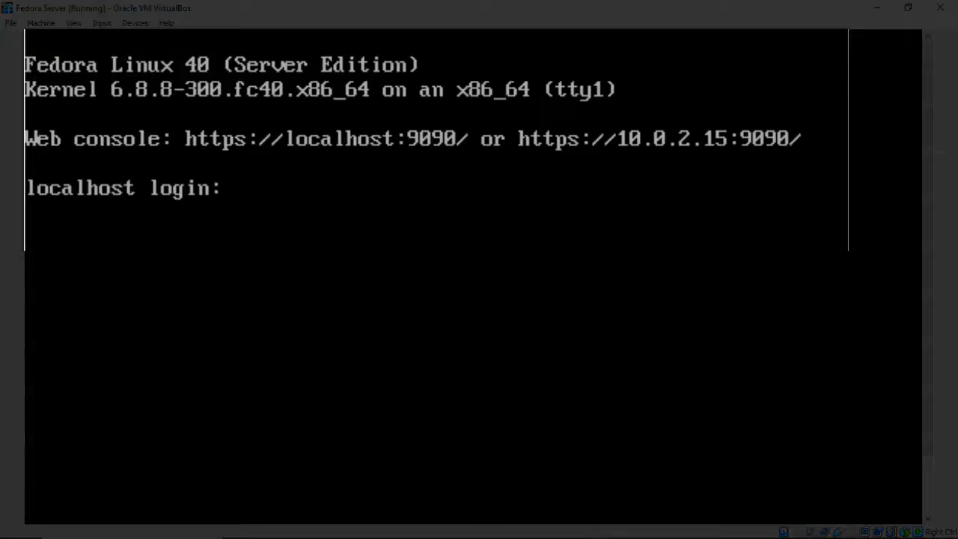
- Log in at the localhost console as root with the root password
{"action": "type", "text": "root"}
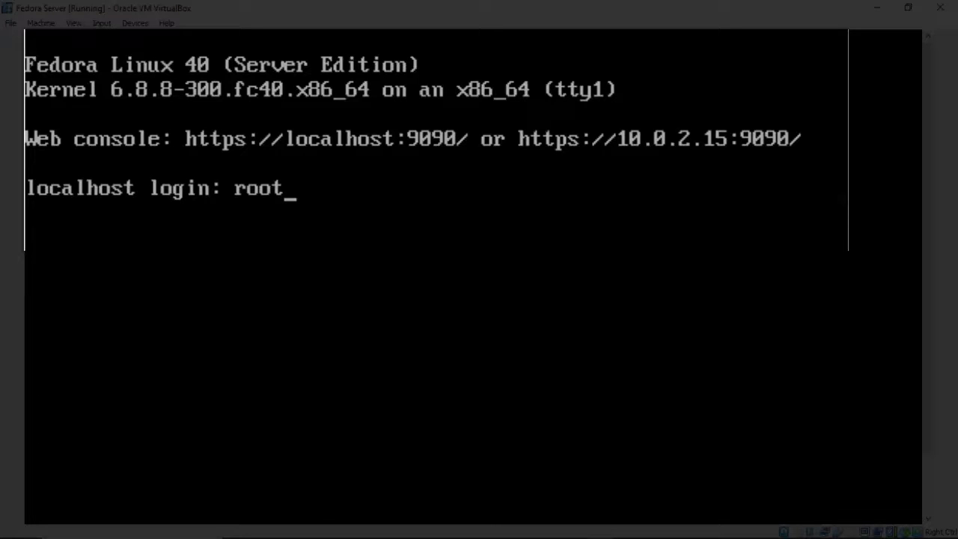
{"action": "key", "text": "Return"}
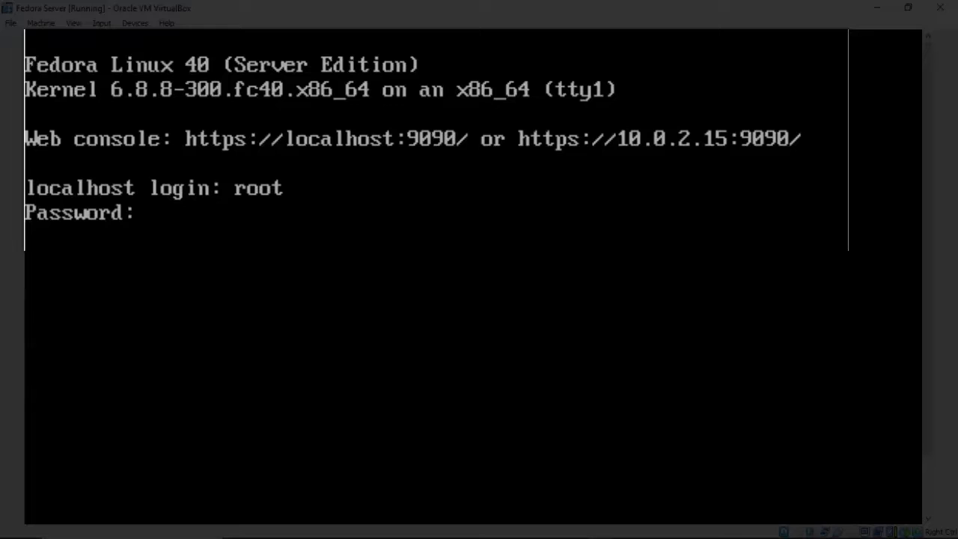
{"action": "key", "text": "Return"}
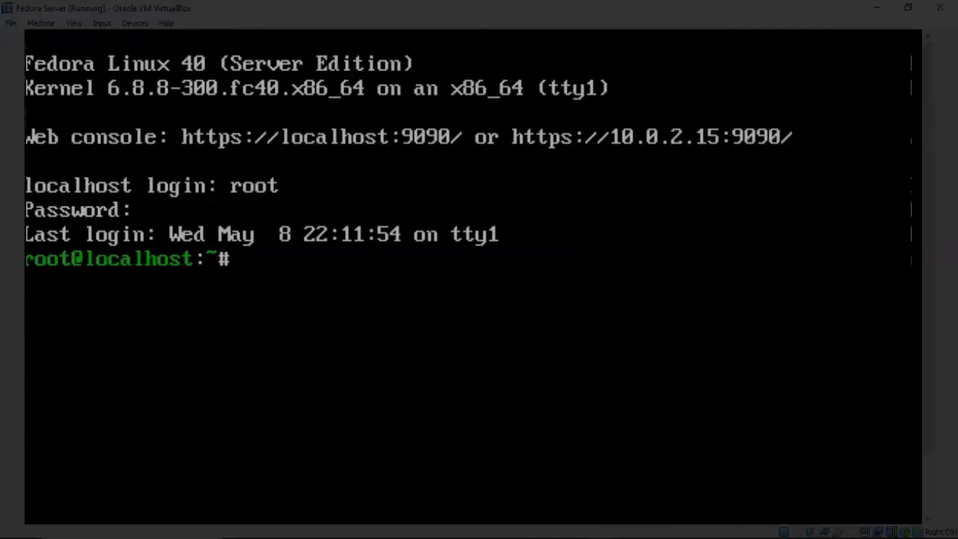
- Run shutdown at the root prompt to power off the server
{"action": "type", "text": "shutdown"}
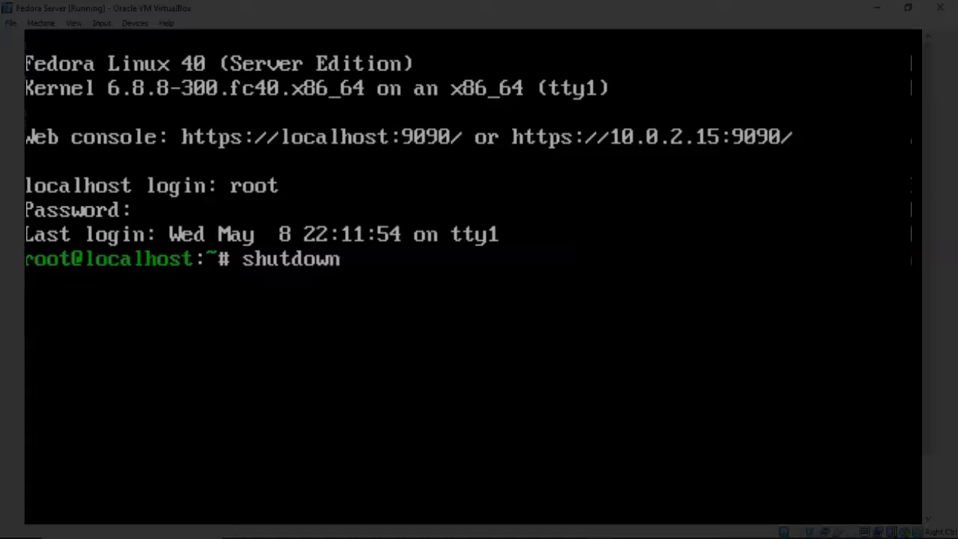
{"action": "key", "text": "Return"}
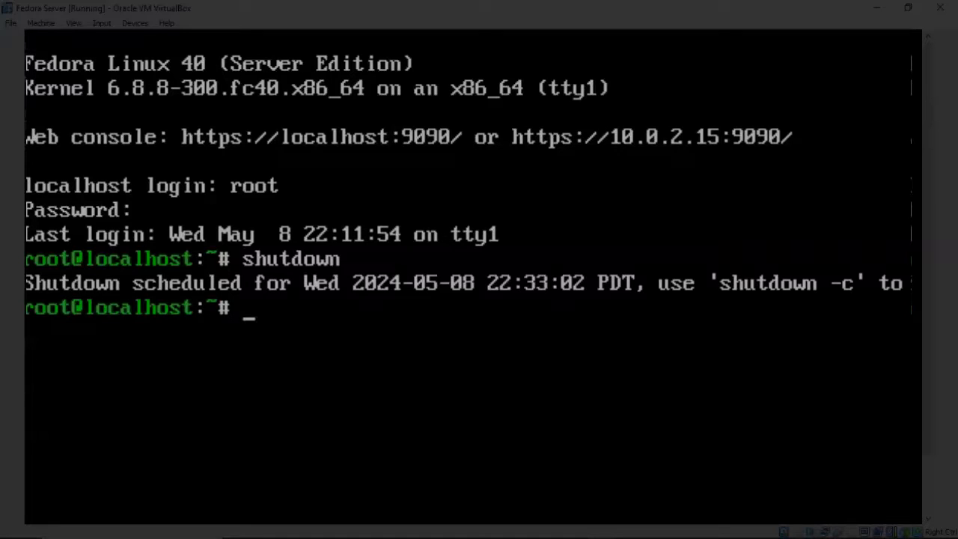